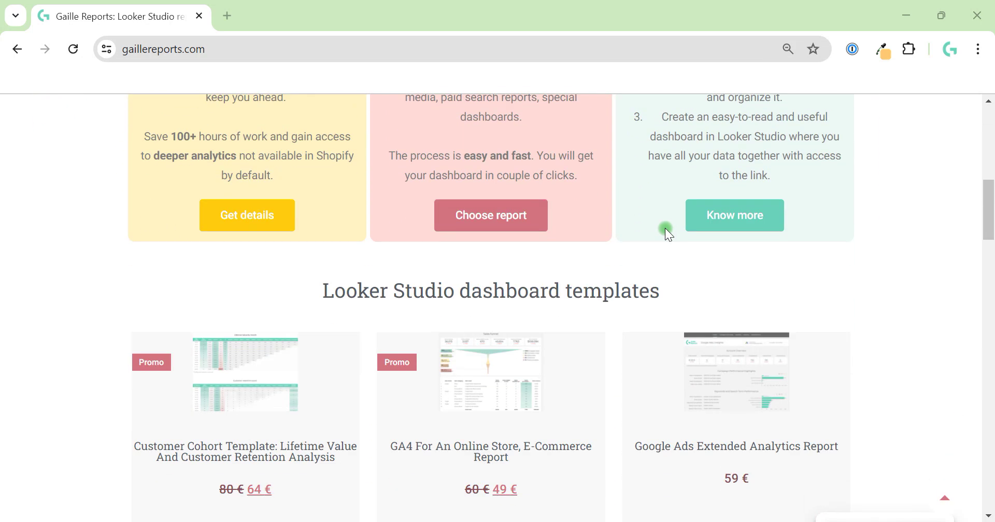
scroll(667, 232, down, 3)
Step: Open the Google Ads Extended Analytics Report product page and launch its Looker Studio template in a new tab
click(731, 222)
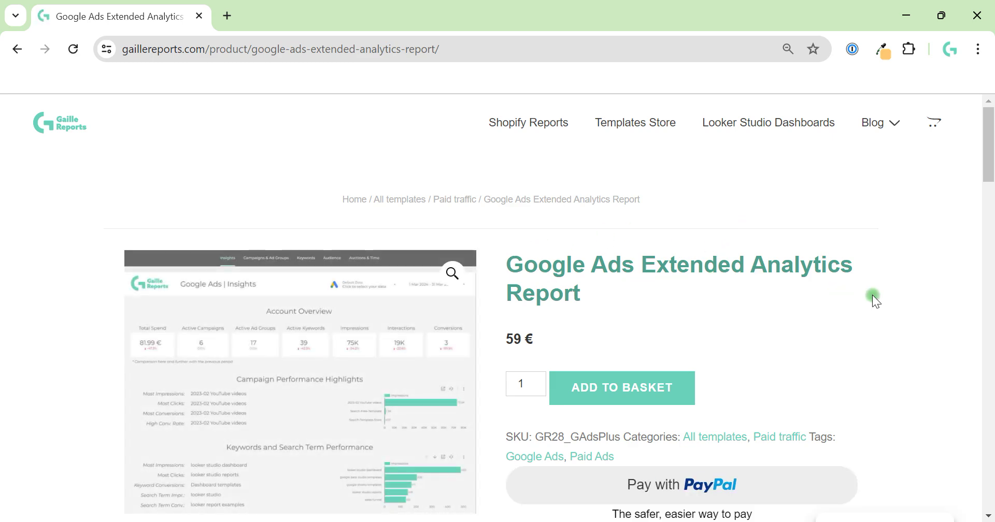
scroll(873, 294, down, 7)
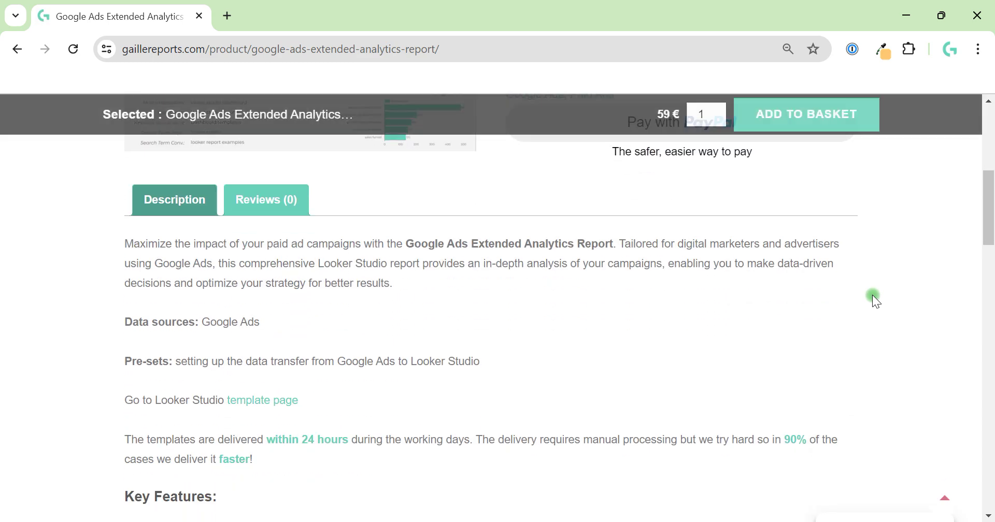
click(273, 403)
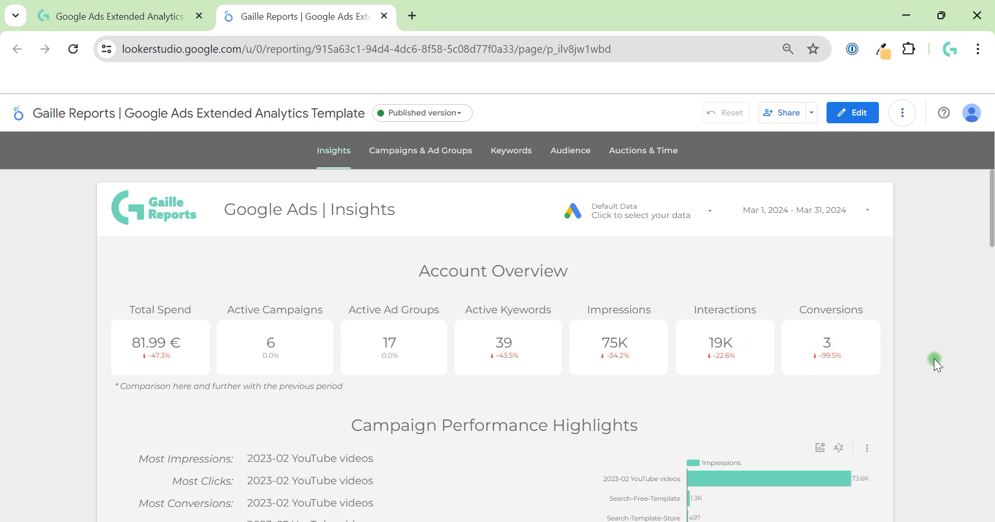
scroll(934, 359, down, 4)
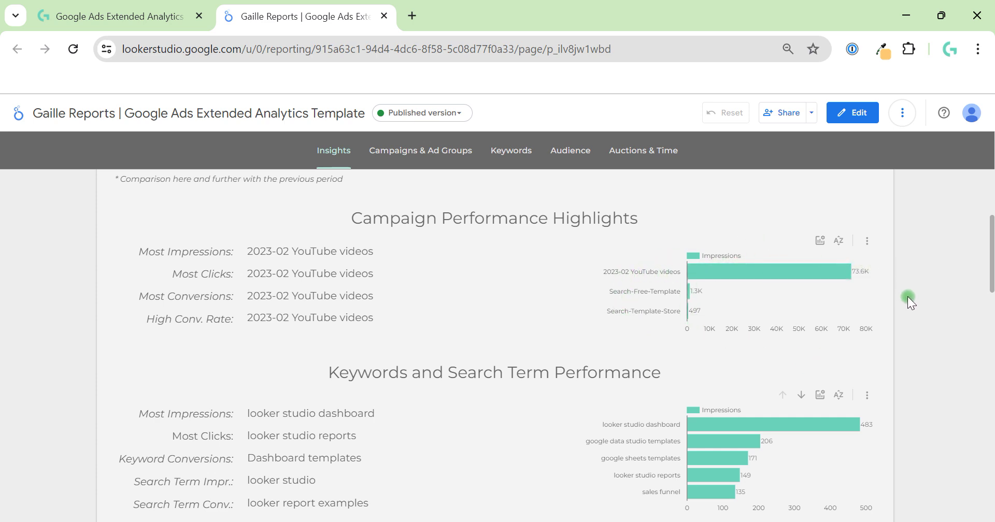
scroll(920, 300, down, 2)
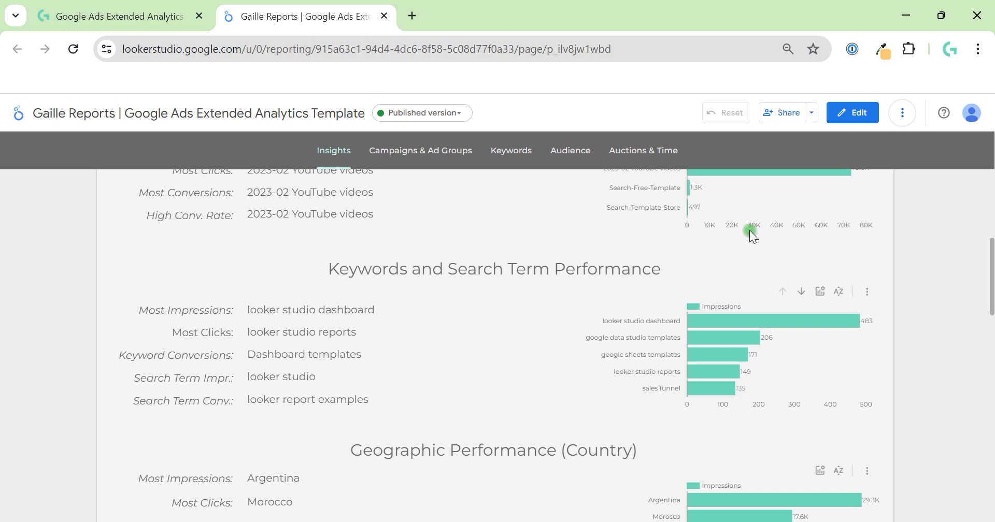
Step: Drill the Keywords and Search Term Performance chart down to search terms, then scroll down to Performance by Time
click(802, 293)
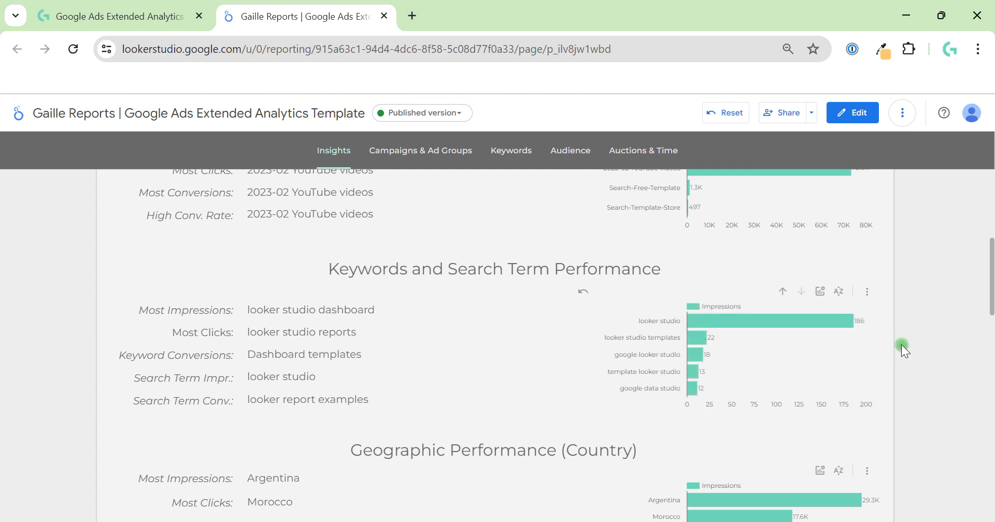
scroll(902, 347, down, 3)
scroll(902, 346, down, 1)
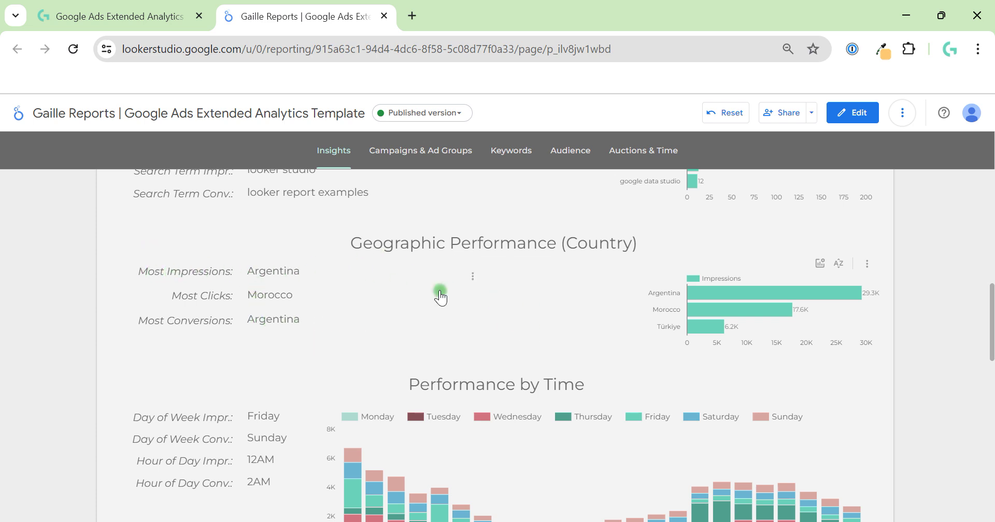
scroll(885, 341, down, 3)
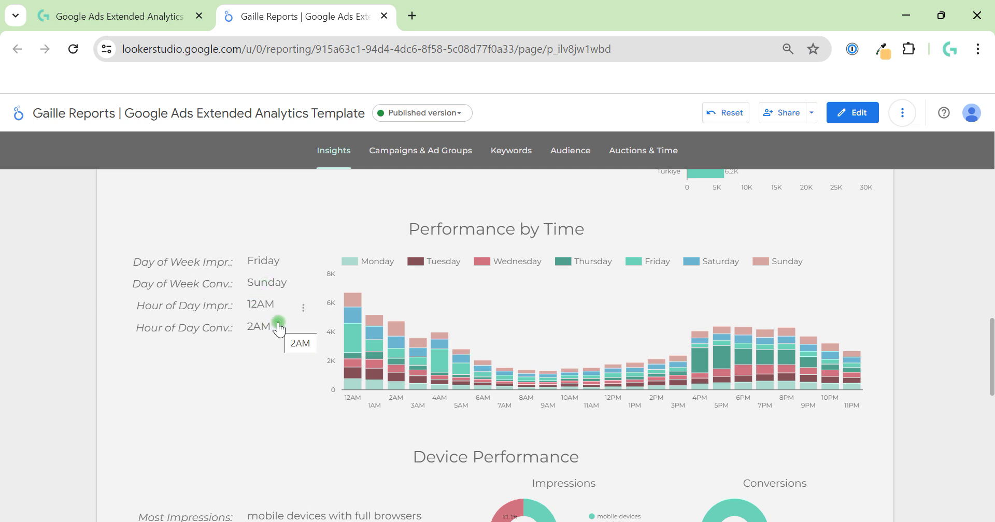
mouse_move(810, 366)
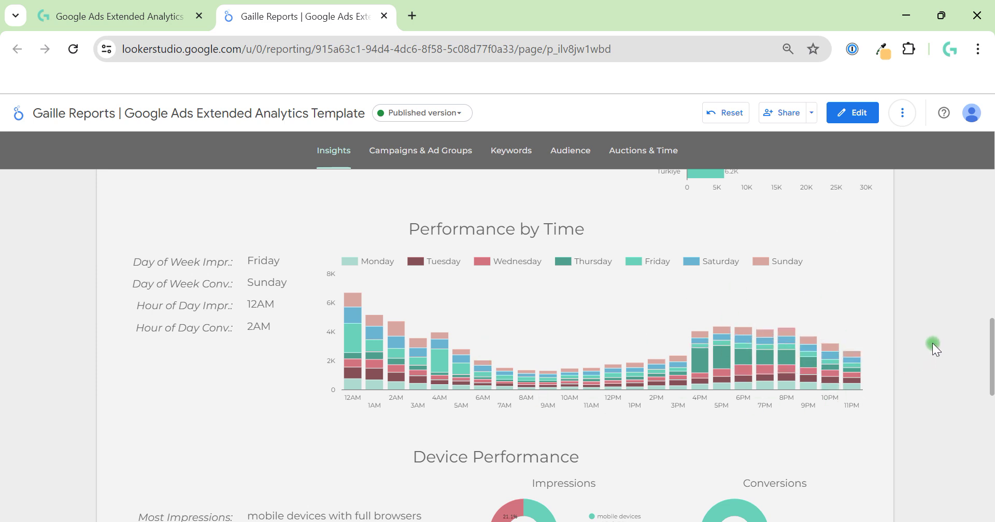
scroll(932, 343, down, 4)
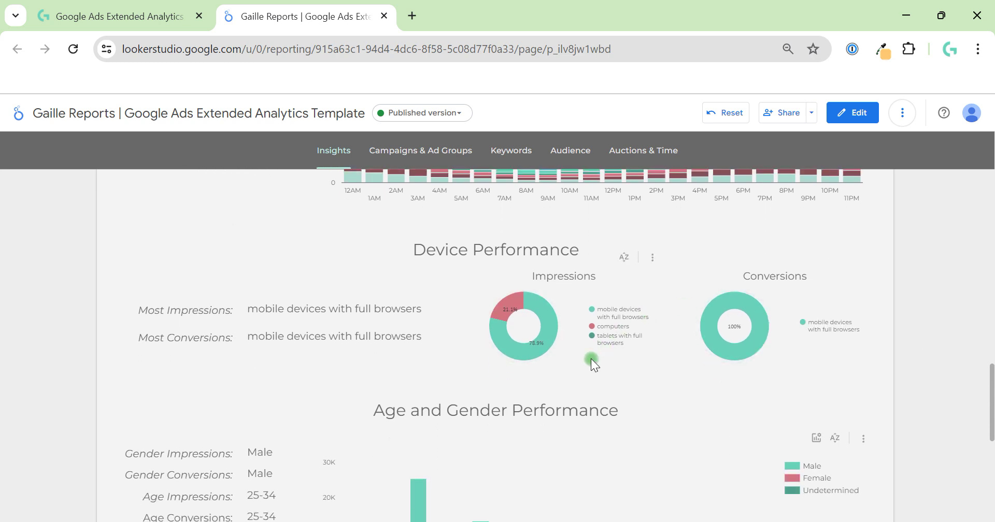
scroll(581, 362, down, 2)
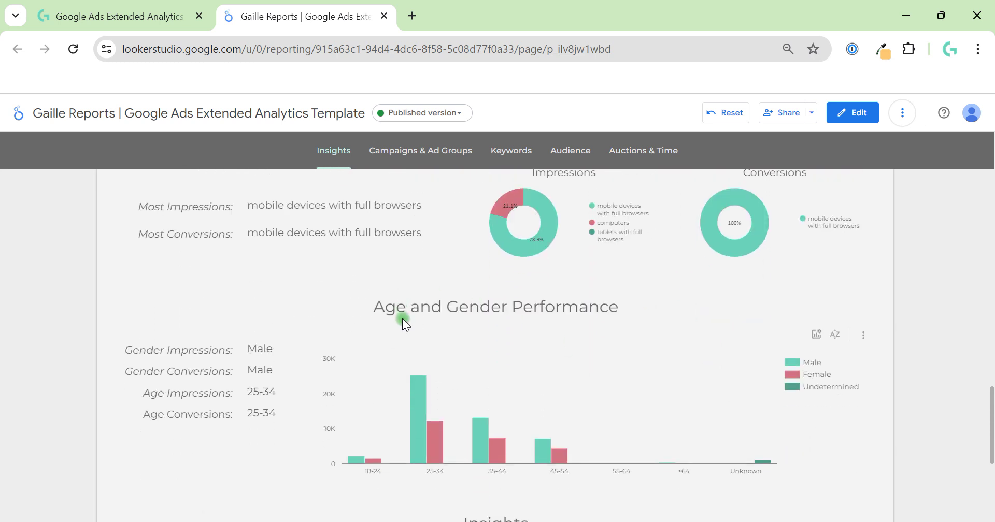
scroll(404, 322, down, 4)
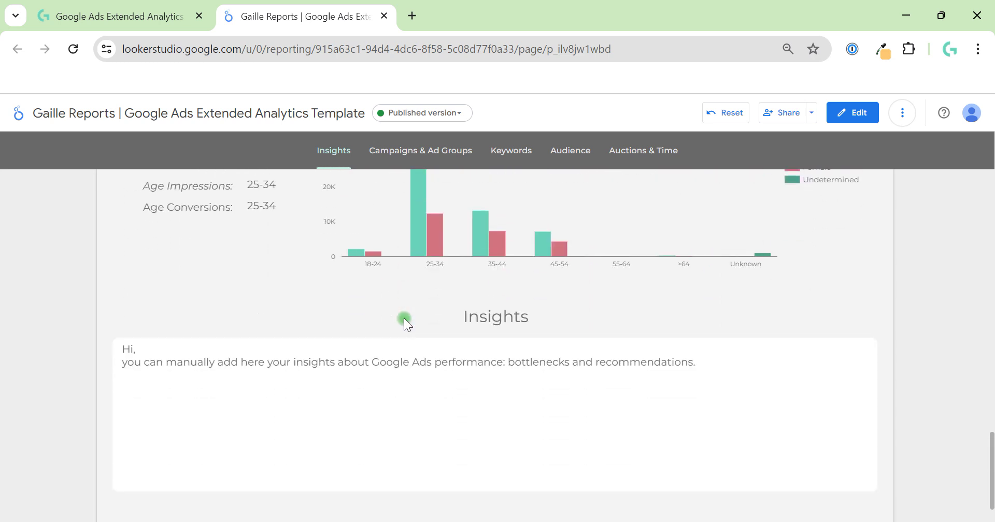
scroll(921, 371, down, 1)
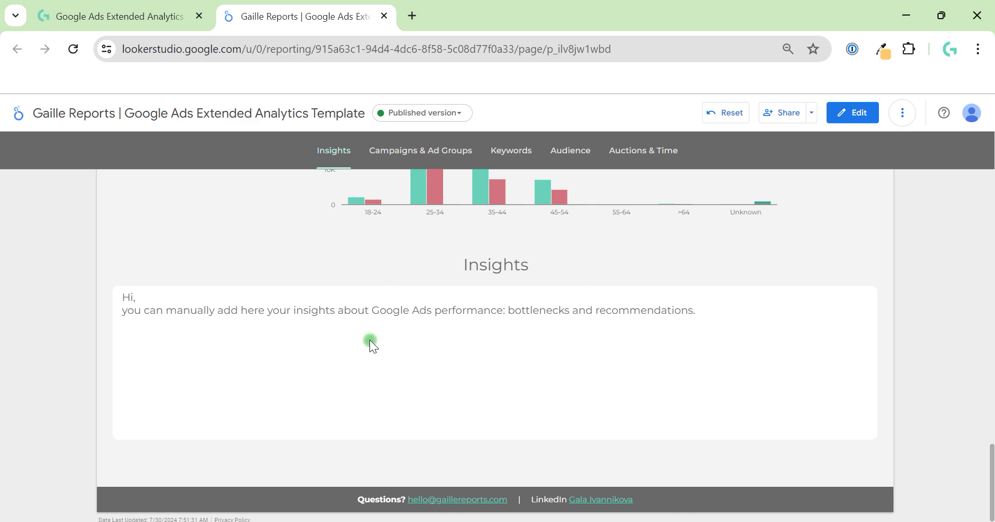
scroll(835, 337, up, 15)
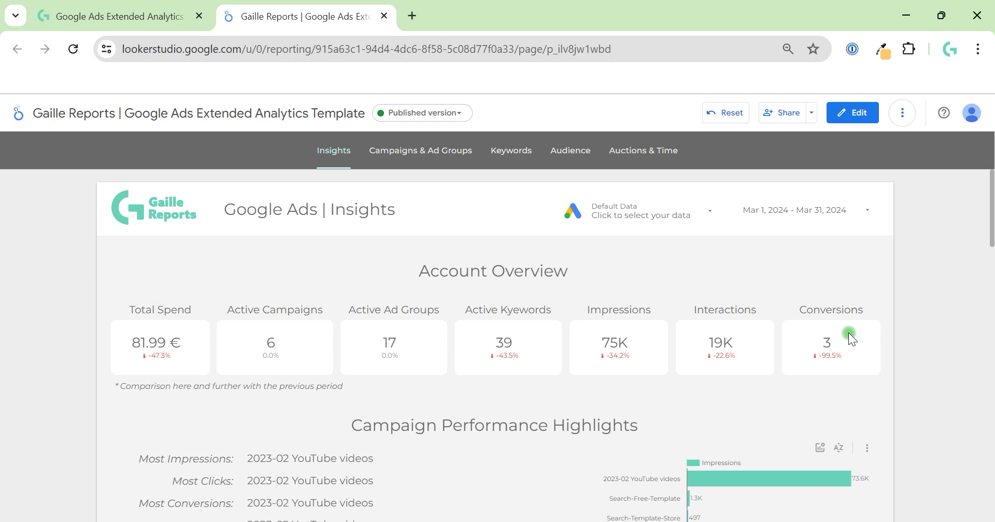
Step: Switch to the Campaigns & Ad Groups page and check the Channel type filter options without changing them
click(433, 160)
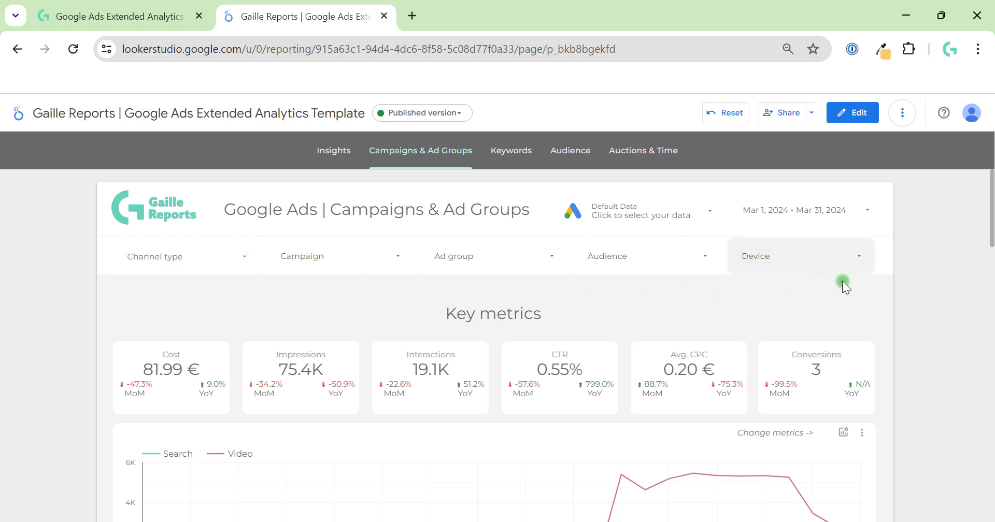
click(217, 251)
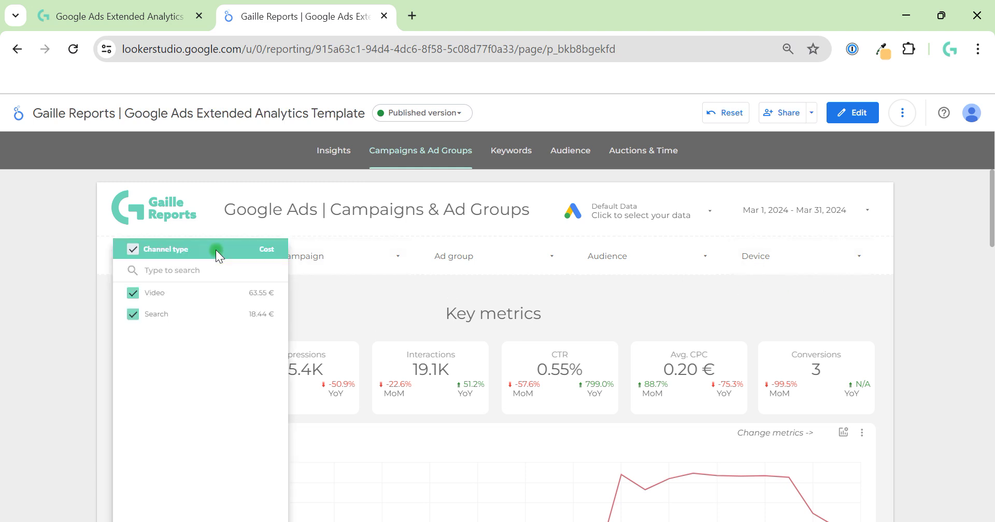
click(408, 296)
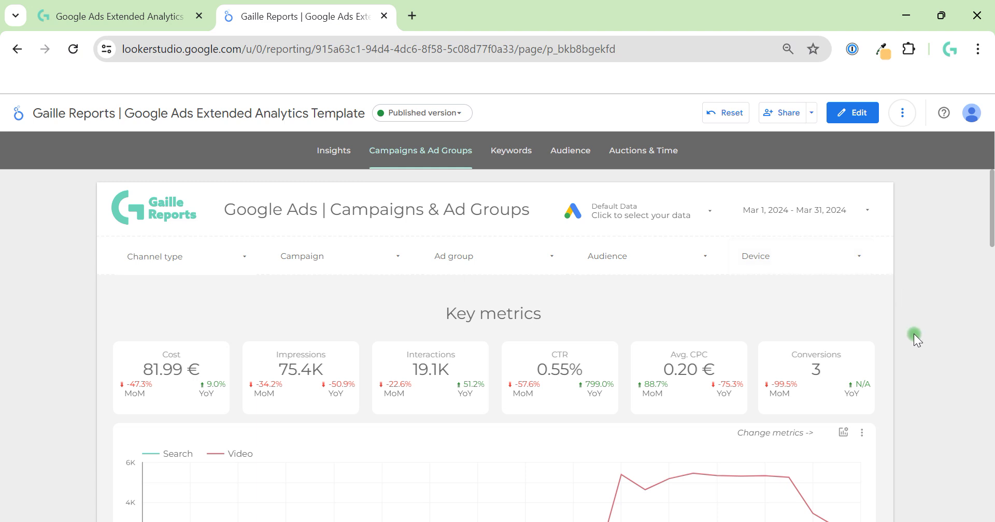
scroll(914, 337, down, 2)
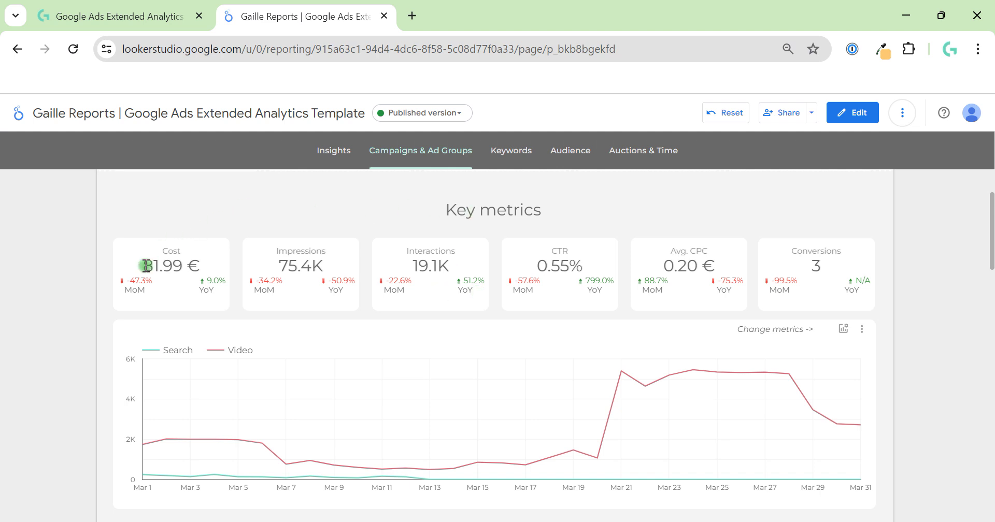
drag(148, 267, 195, 267)
click(207, 211)
scroll(926, 397, down, 1)
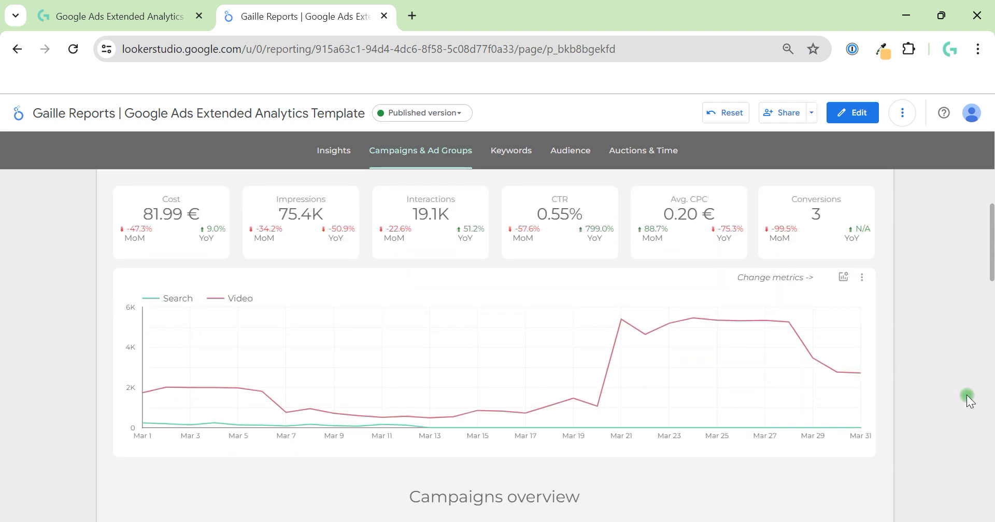
scroll(966, 395, up, 3)
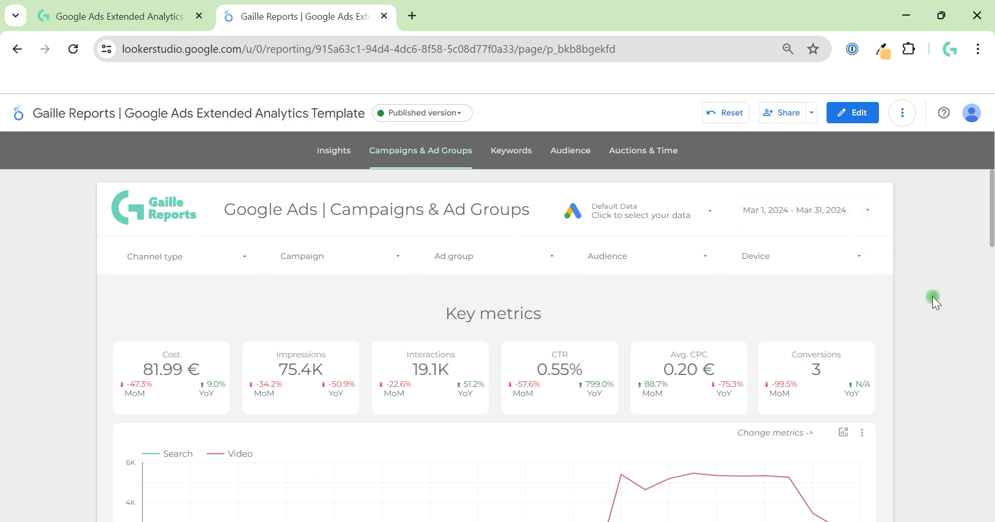
scroll(933, 302, down, 4)
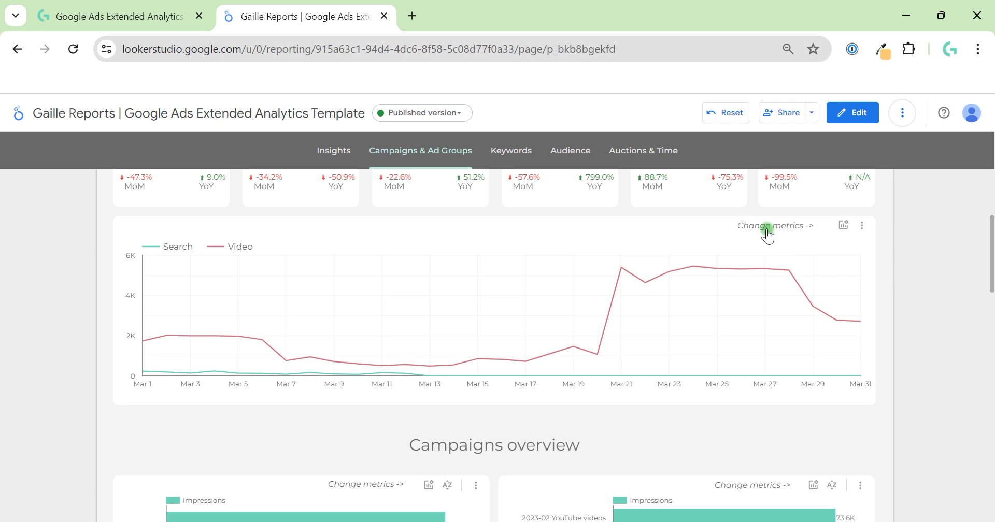
Step: Change the daily Search/Video line chart's metric from Impressions to Interactions, then scroll down to the Campaigns overview
click(845, 226)
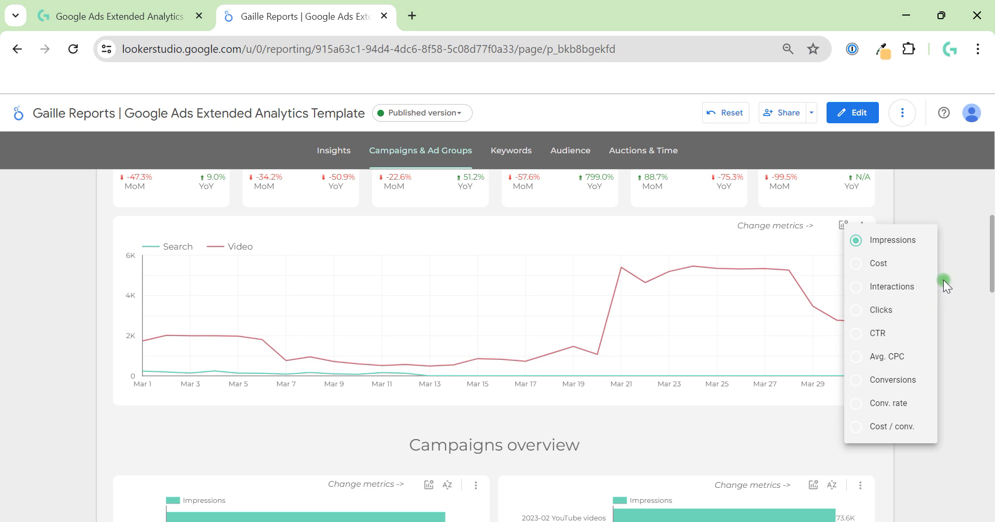
click(908, 286)
click(942, 198)
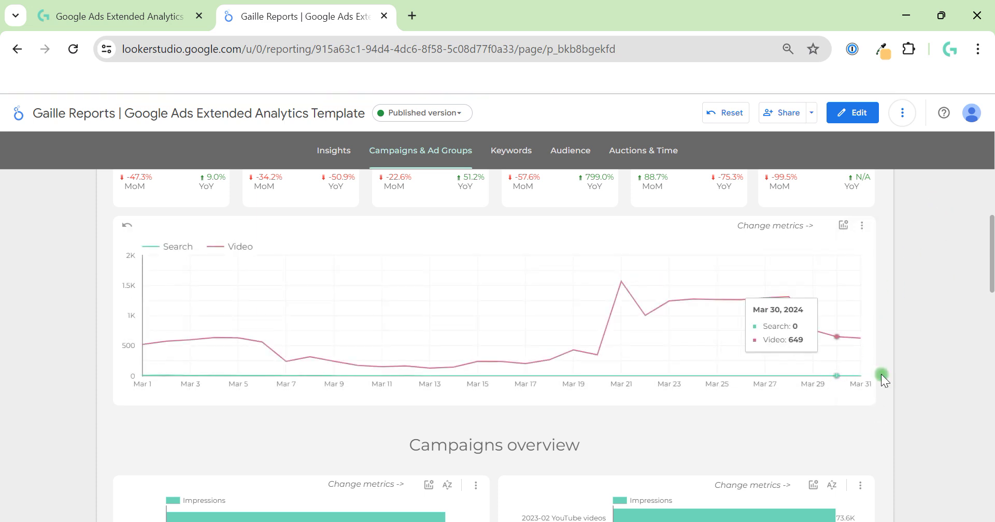
scroll(931, 376, down, 4)
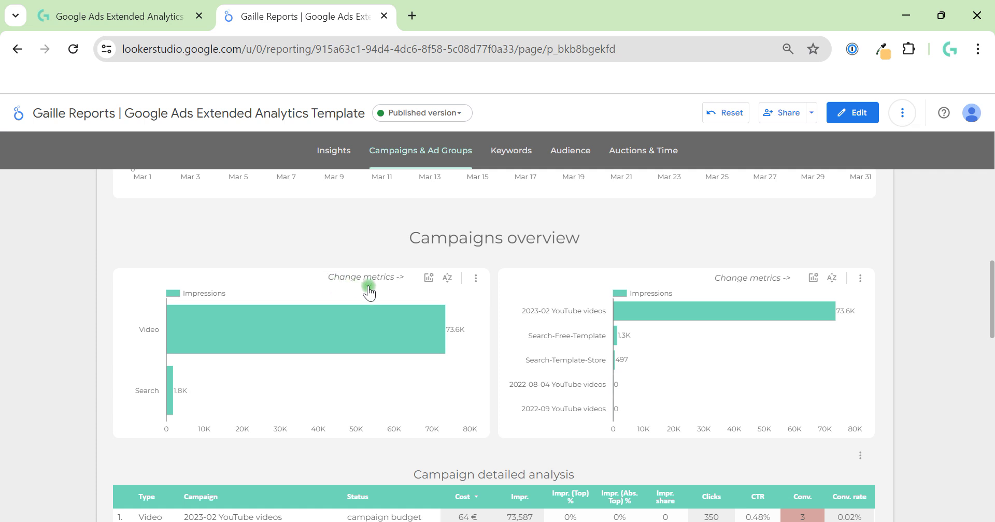
click(430, 280)
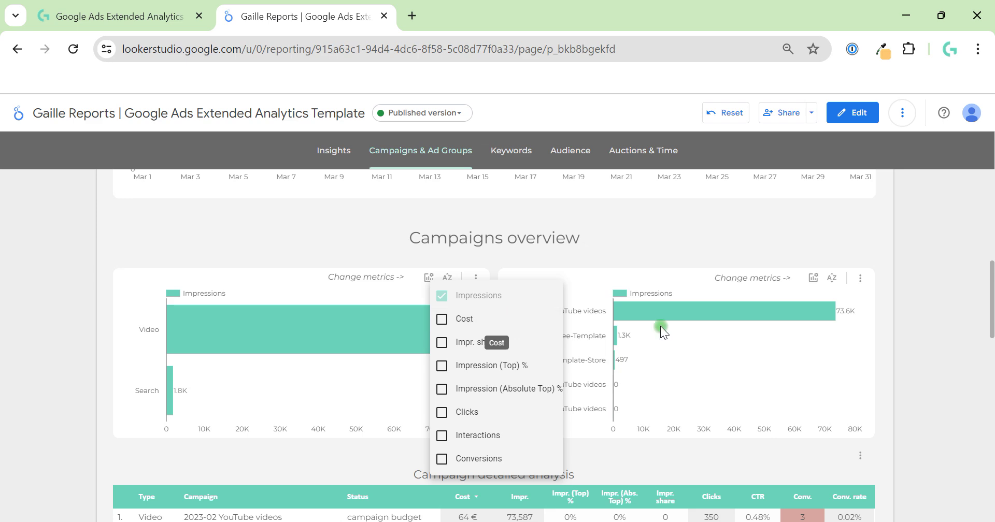
click(919, 293)
scroll(919, 294, down, 4)
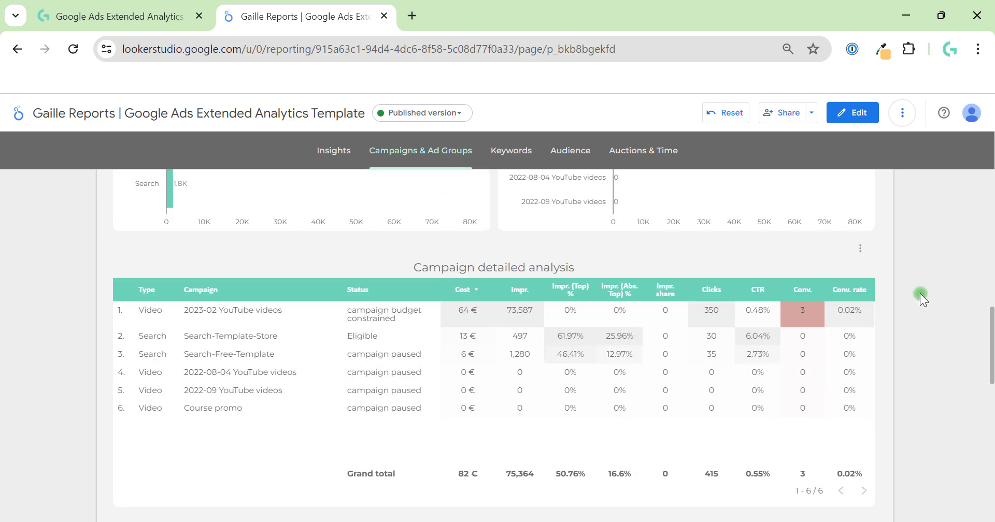
scroll(921, 298, down, 1)
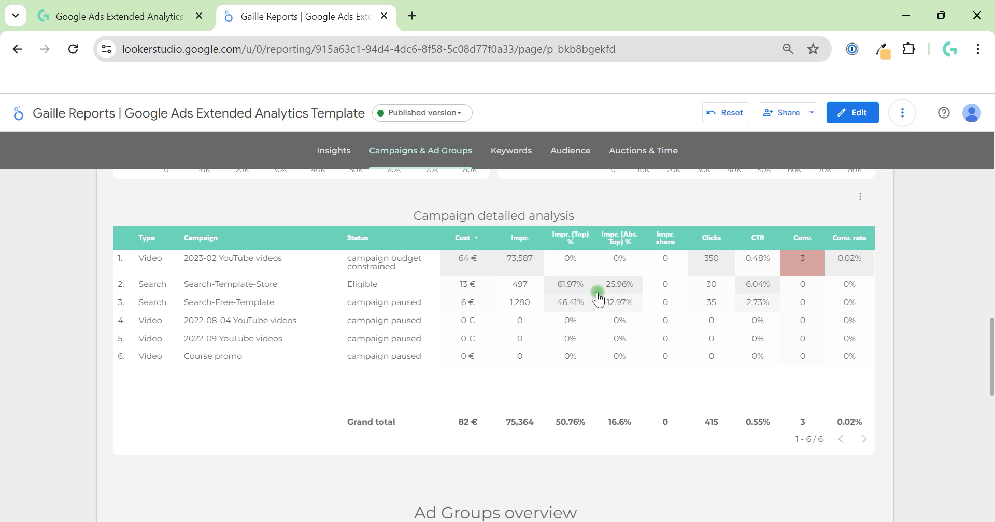
scroll(926, 380, down, 1)
scroll(922, 375, down, 6)
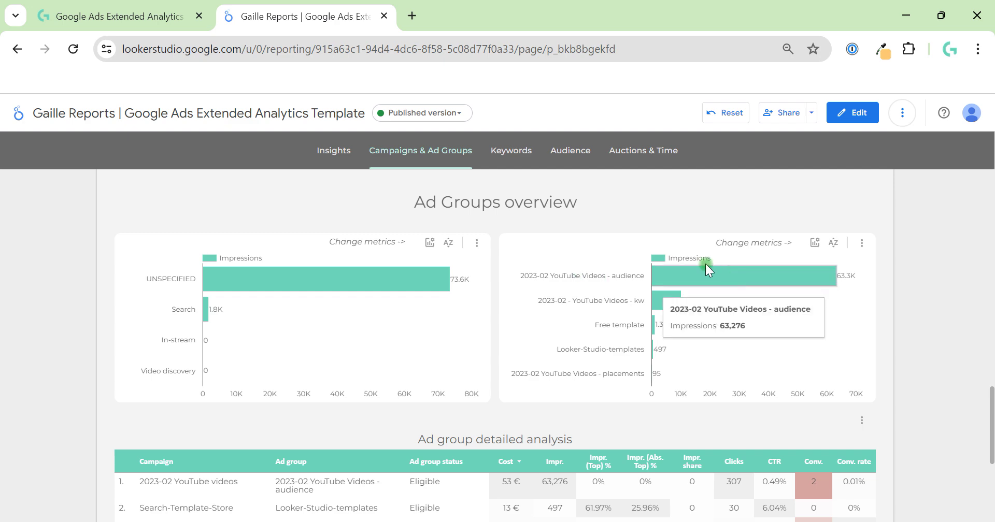
click(430, 242)
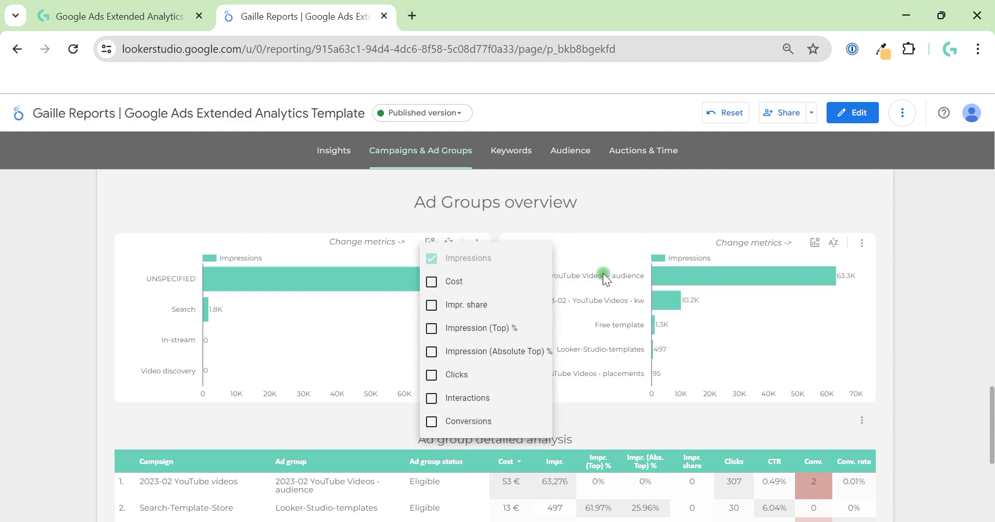
click(682, 213)
scroll(912, 370, down, 3)
scroll(936, 379, down, 2)
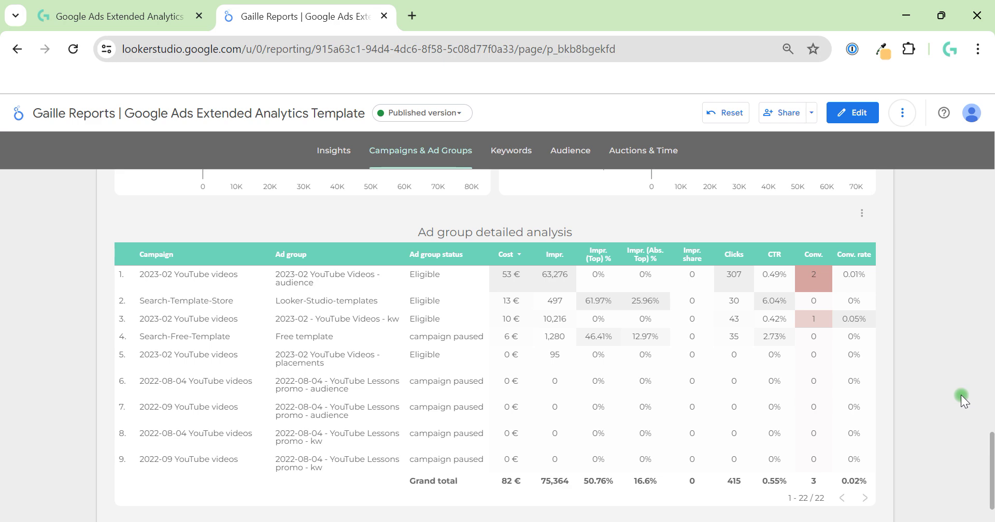
scroll(961, 395, up, 20)
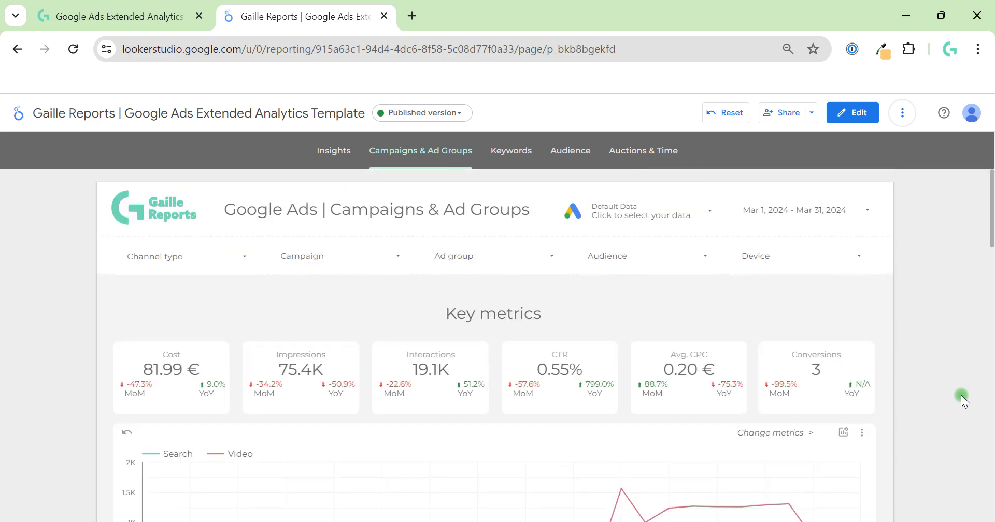